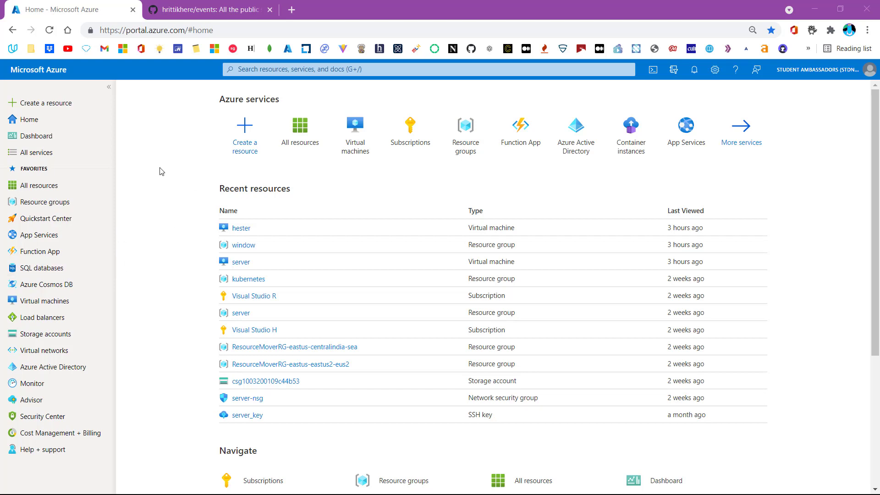
Open the resource creation page and show the products in the Compute category
click(88, 112)
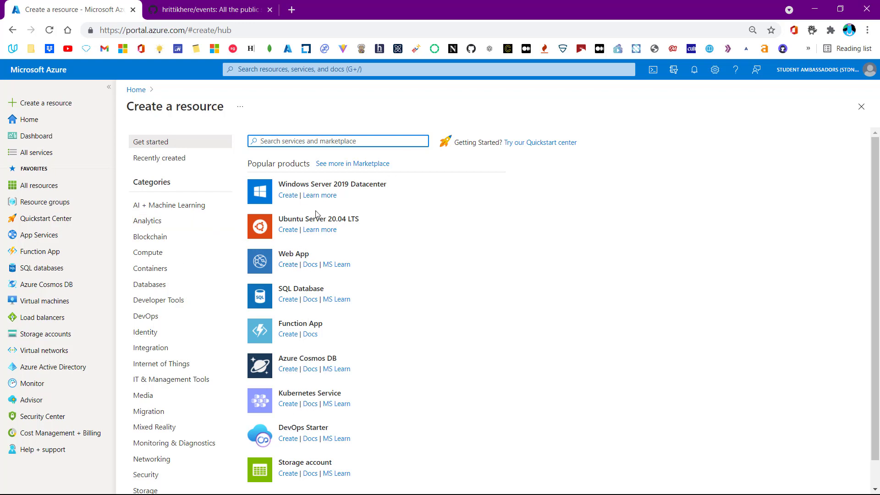
click(199, 260)
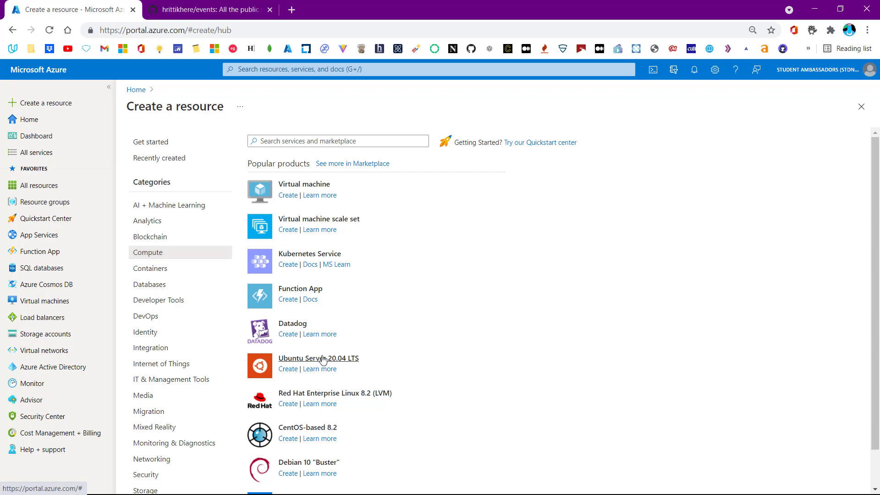
Search the marketplace for "windows" and dismiss the suggestions
click(347, 136)
text(wind)
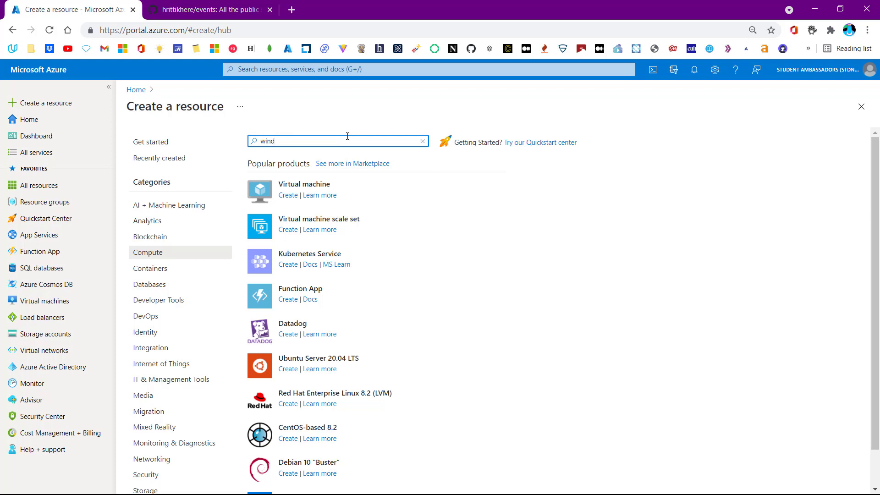
text(ows)
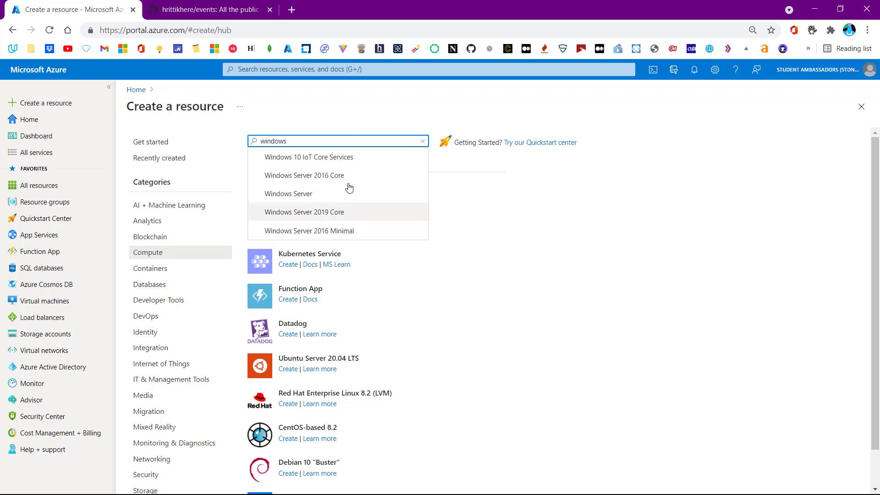
click(541, 287)
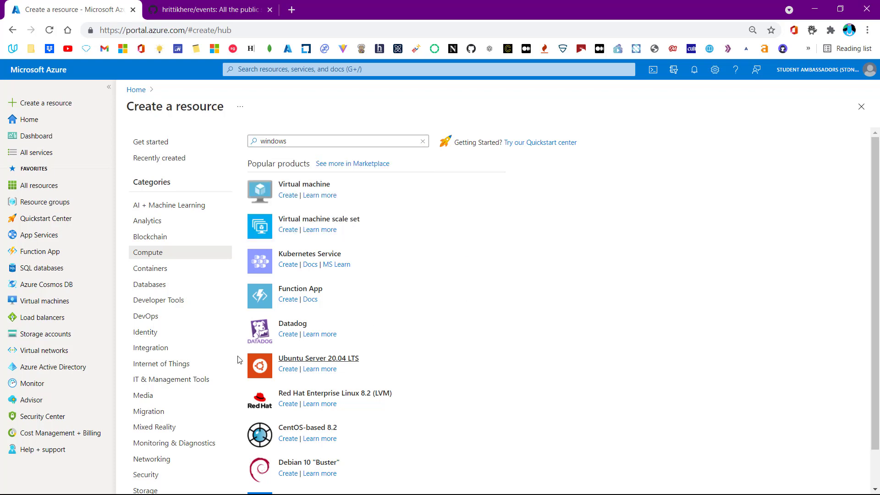
Start creating an Ubuntu Server 20.04 LTS virtual machine and check which subscriptions are available for it
click(292, 371)
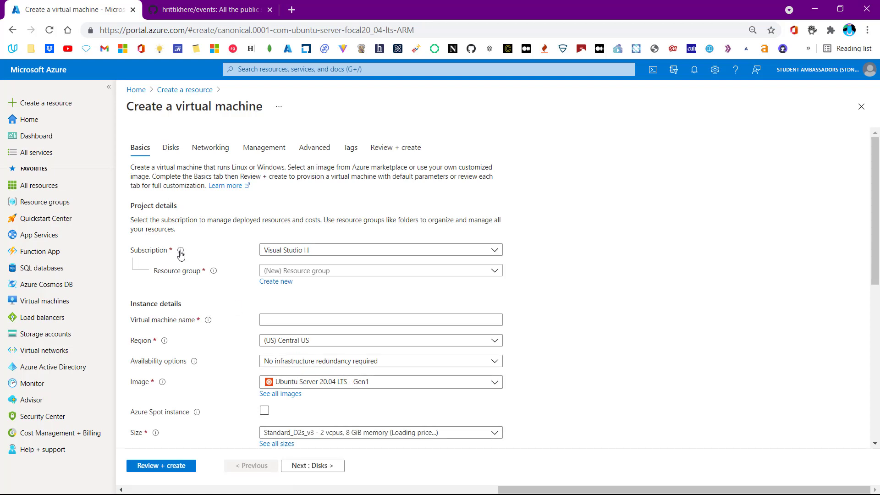
mouse_move(181, 254)
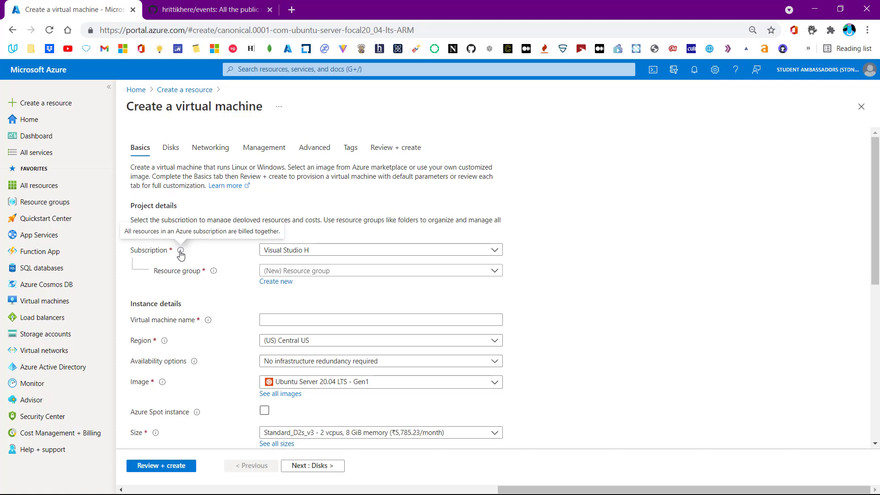
click(413, 252)
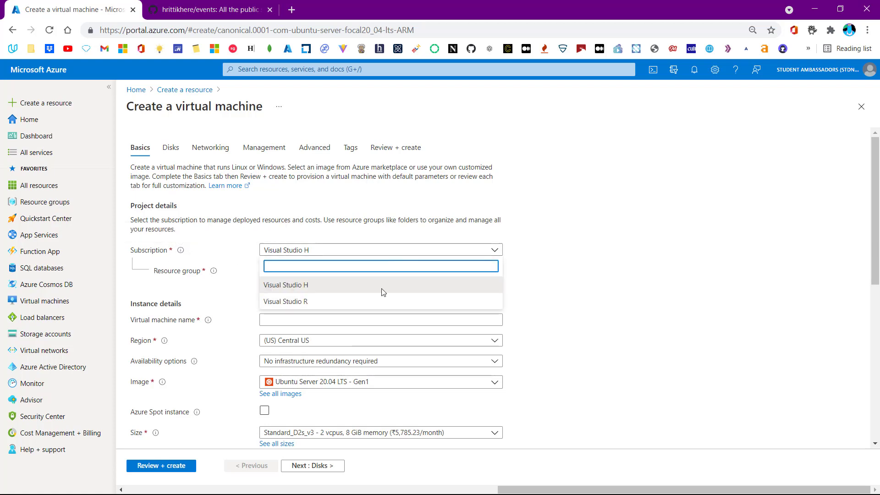
click(263, 200)
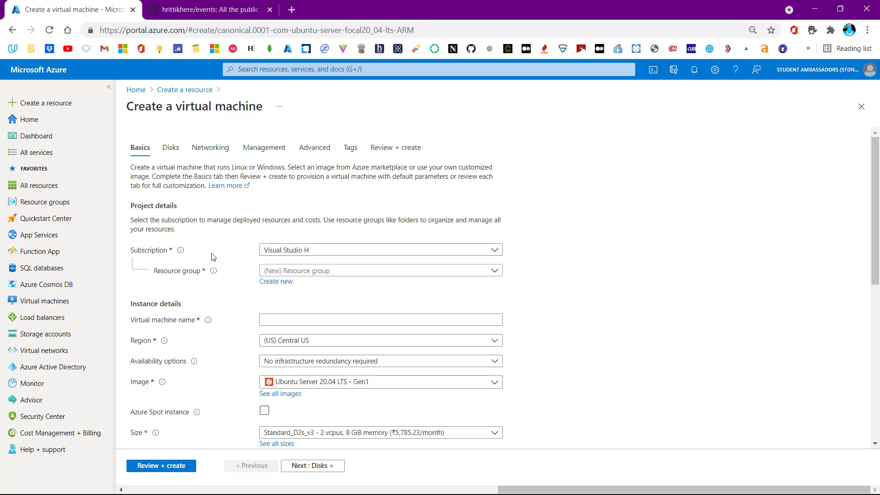
Create a new resource group for the virtual machine, named with the owner's first name followed by "_explains"
mouse_move(215, 273)
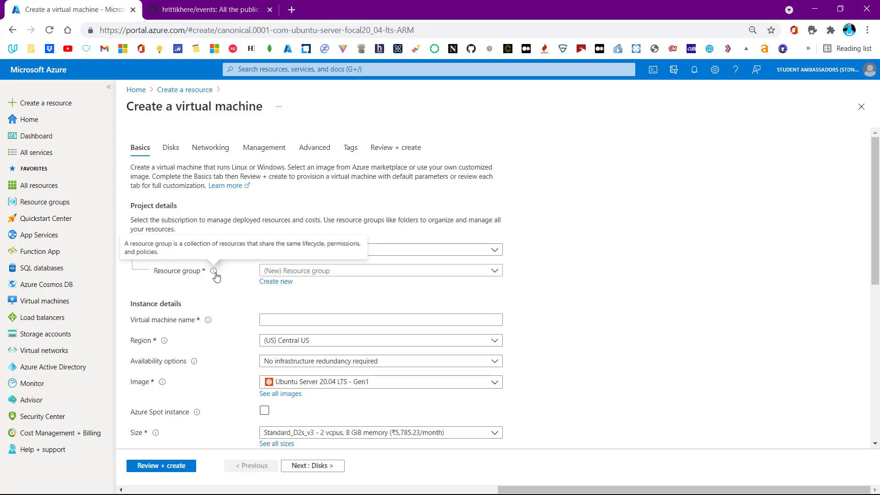
click(269, 284)
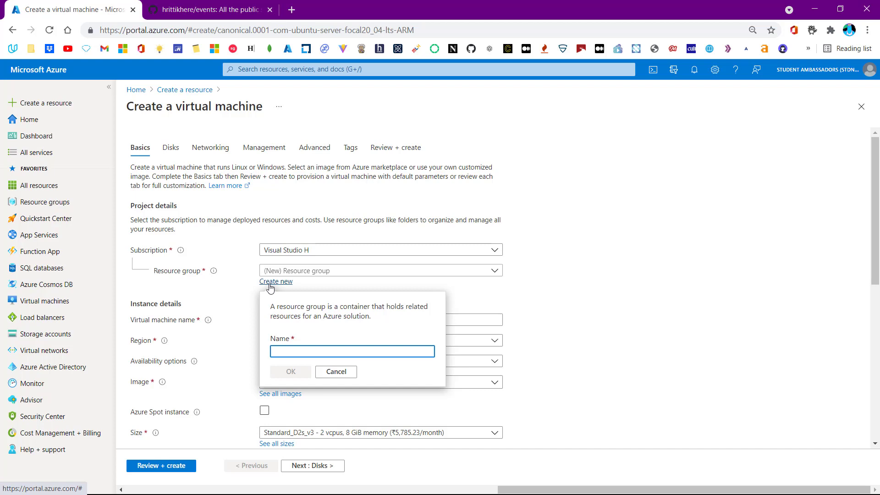
text(hr)
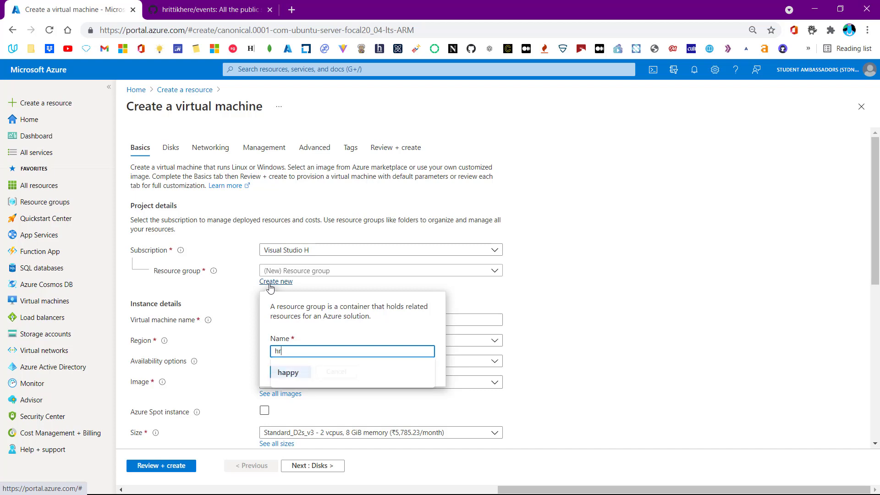
text(ittik_explains)
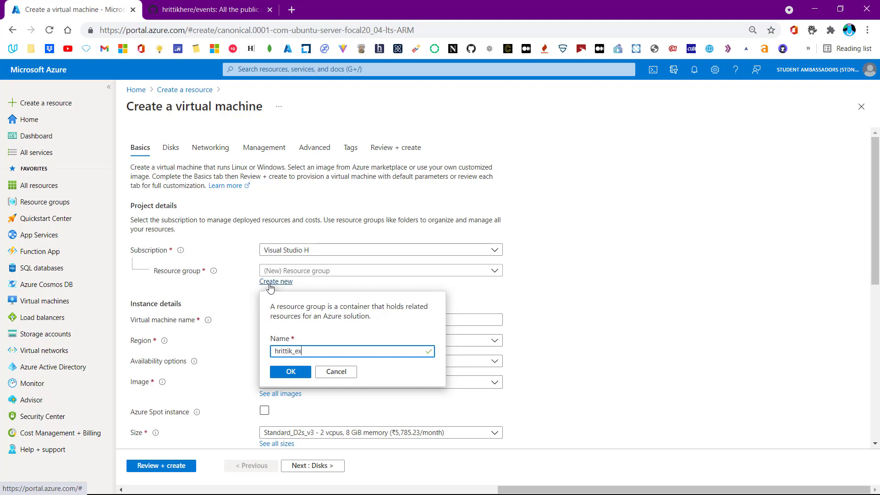
click(304, 379)
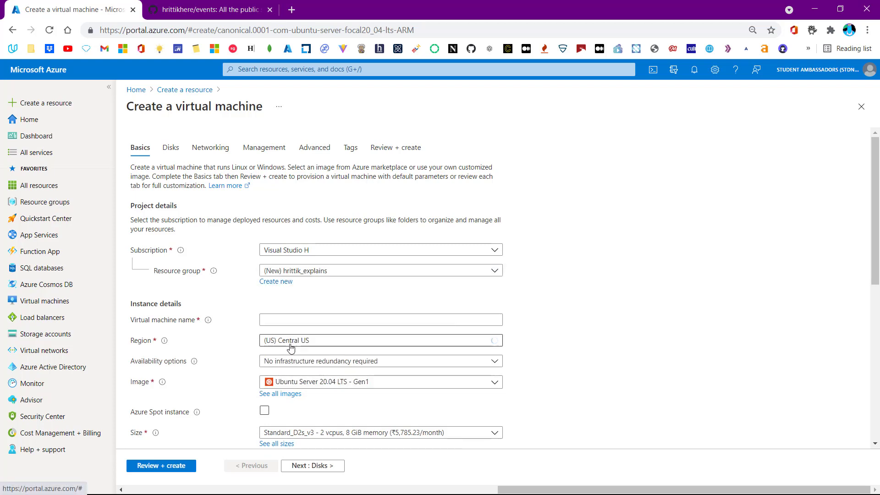
Name the virtual machine with the owner's first name and set its region to (US) East US
click(293, 324)
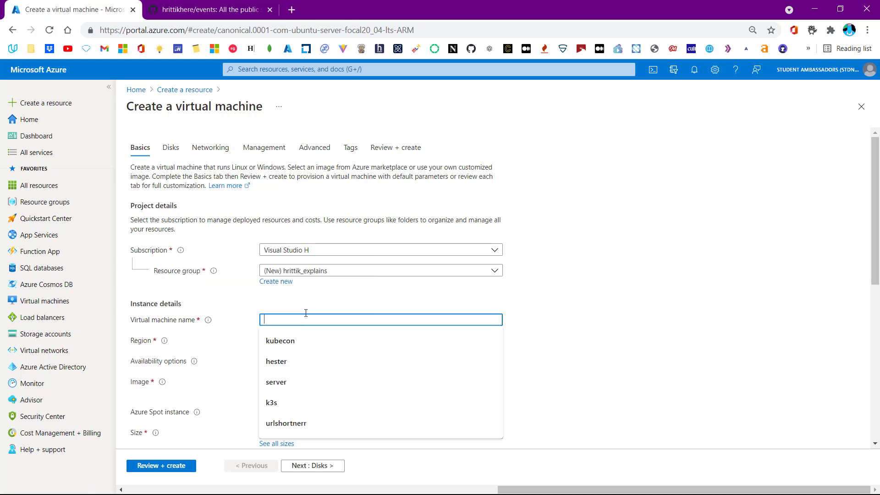
text(hrittik)
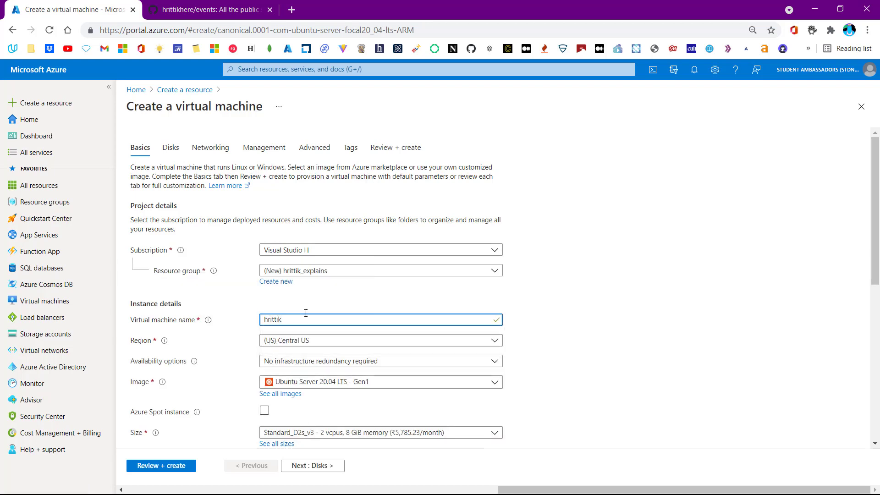
mouse_move(169, 347)
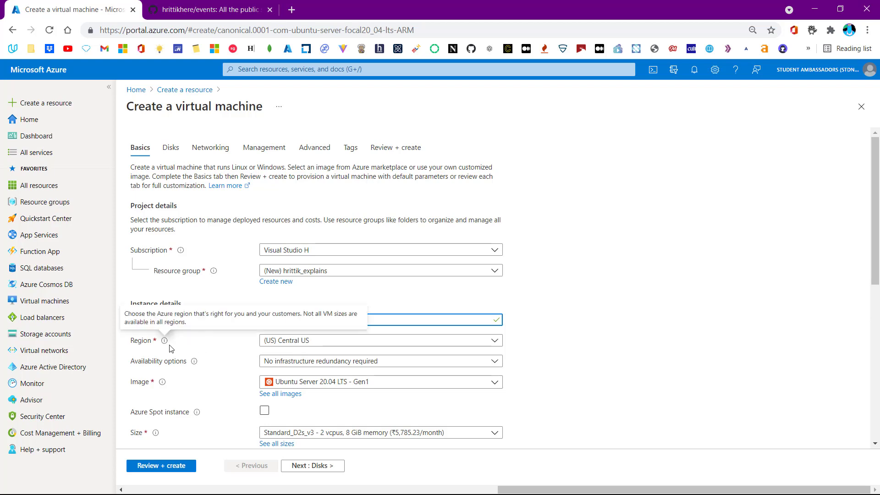
click(281, 345)
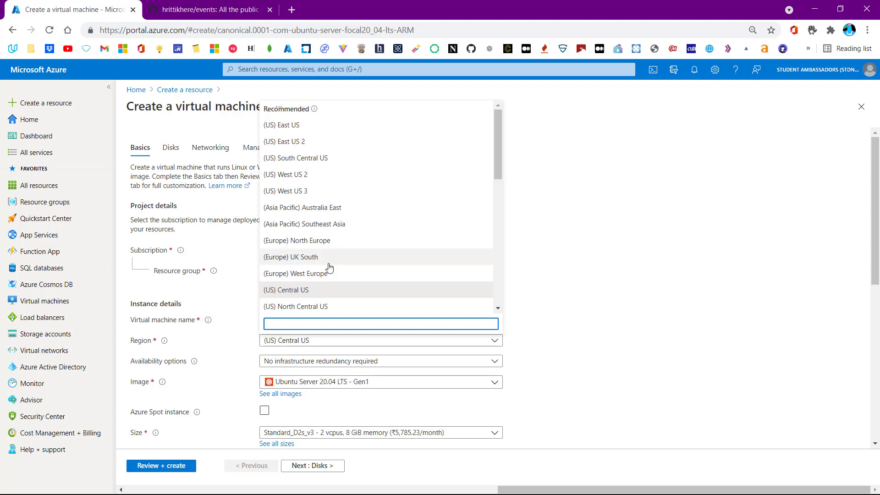
scroll(329, 267, down, 8)
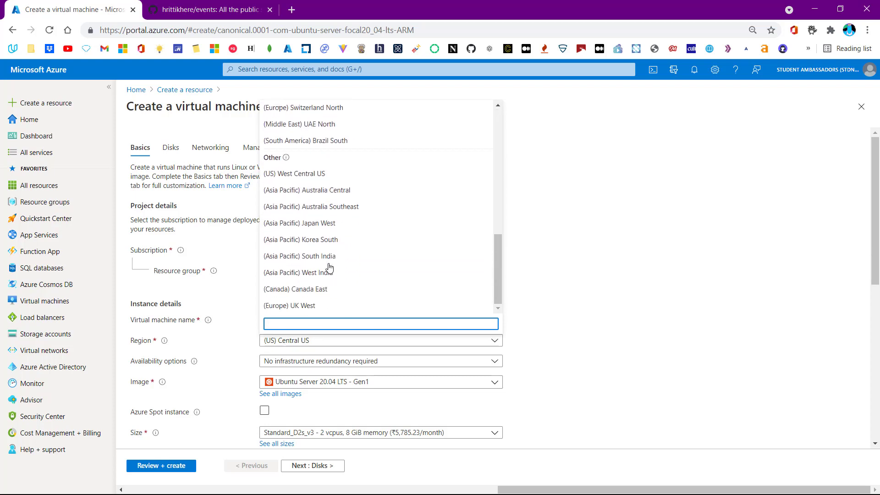
scroll(319, 300, up, 8)
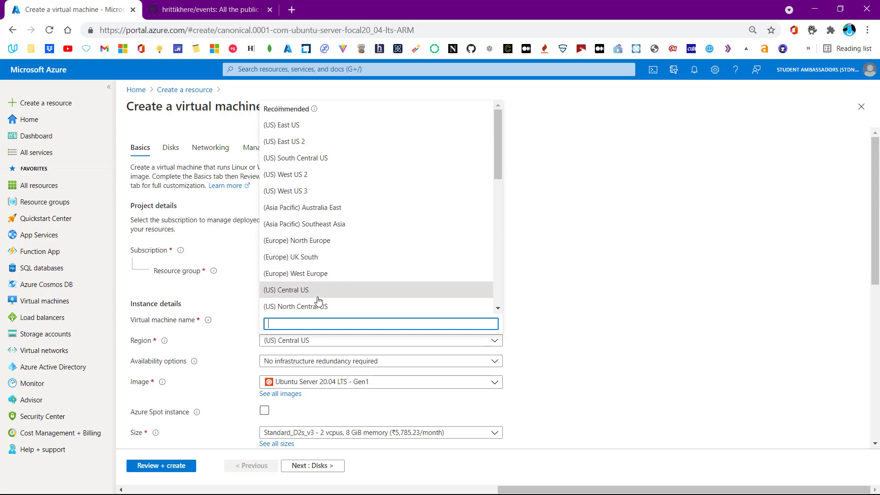
click(329, 134)
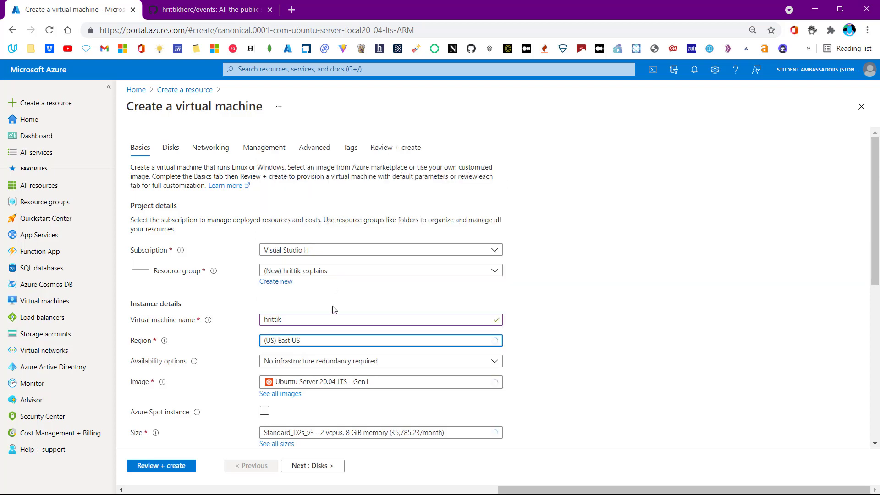
Review the available operating system images and choose Ubuntu Server 20.04 LTS - Gen1 for the virtual machine
scroll(193, 273, down, 3)
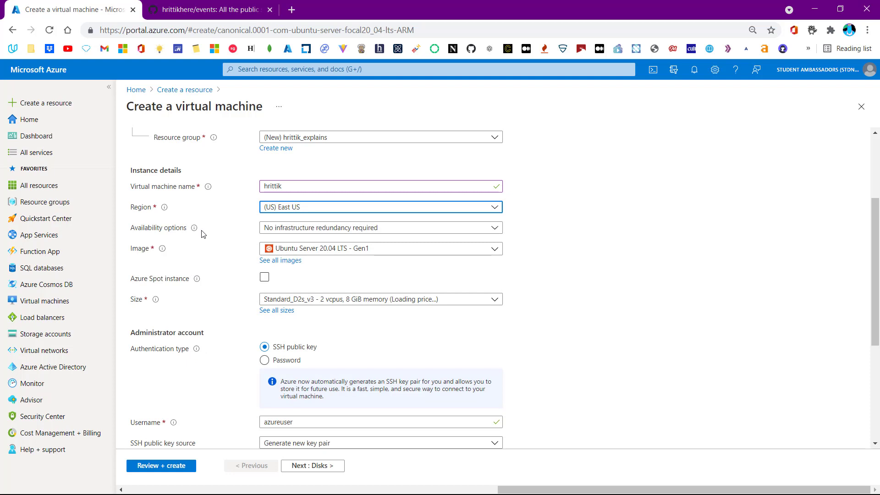
mouse_move(195, 230)
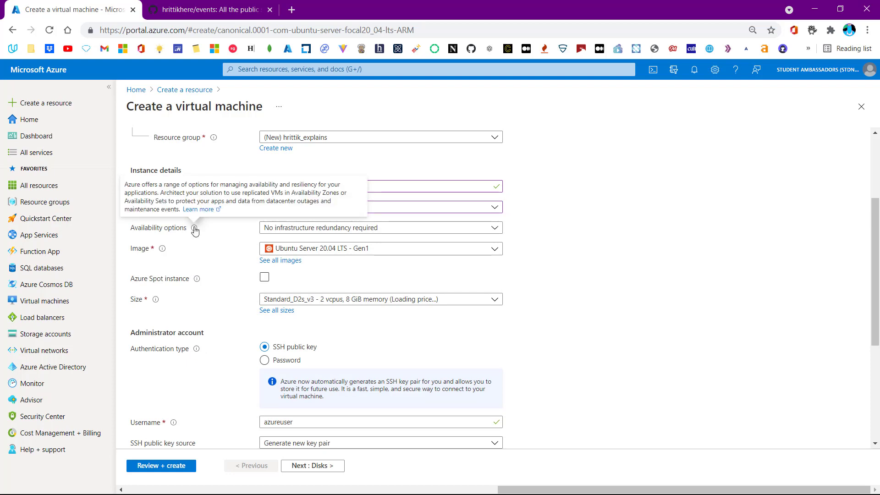
mouse_move(163, 252)
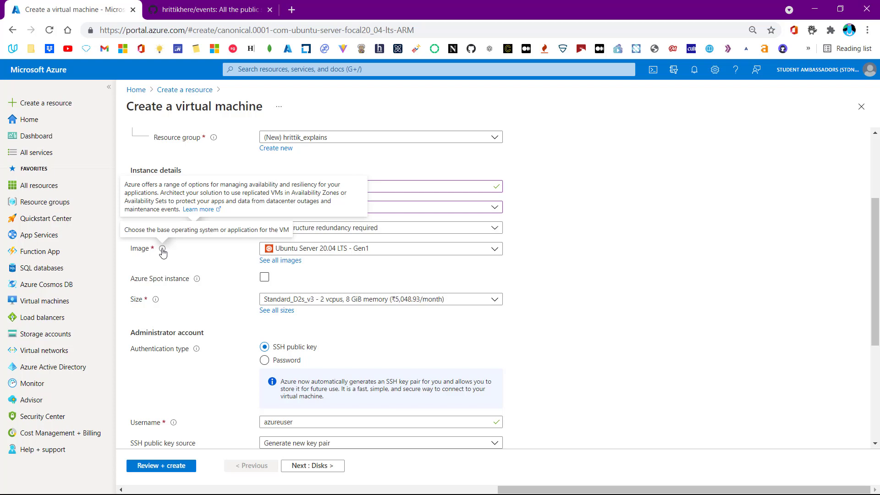
click(342, 253)
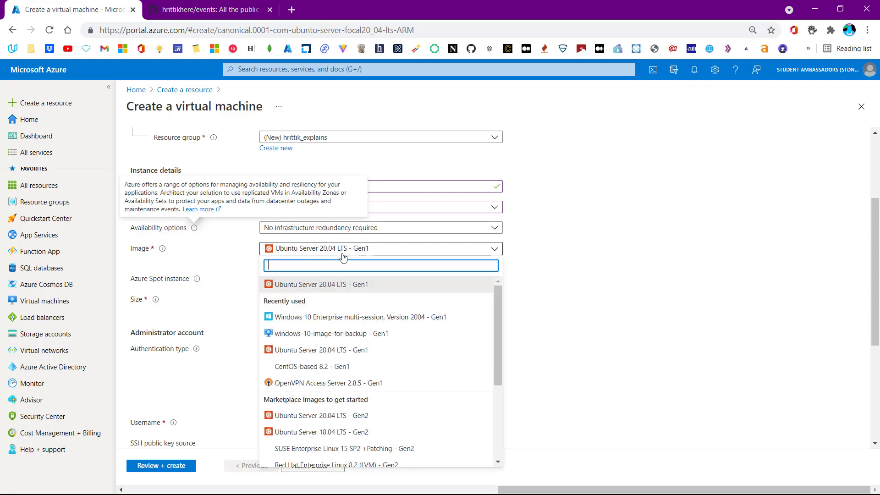
scroll(339, 316, down, 3)
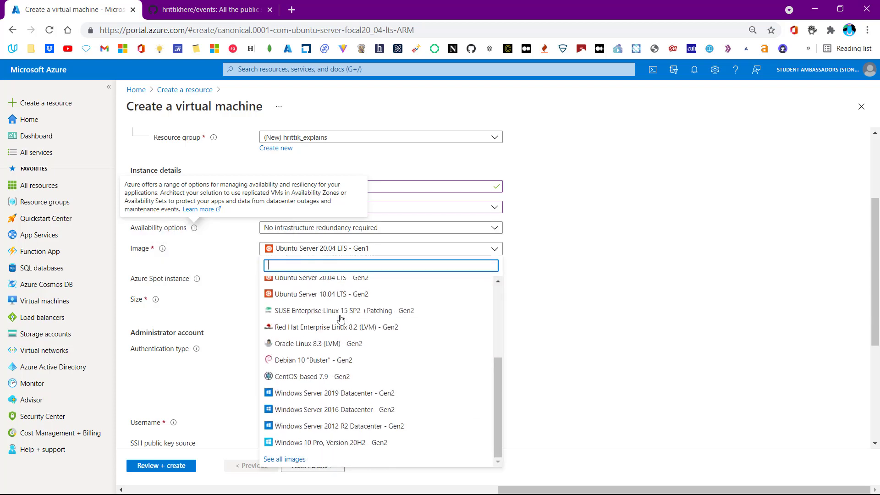
scroll(339, 316, up, 3)
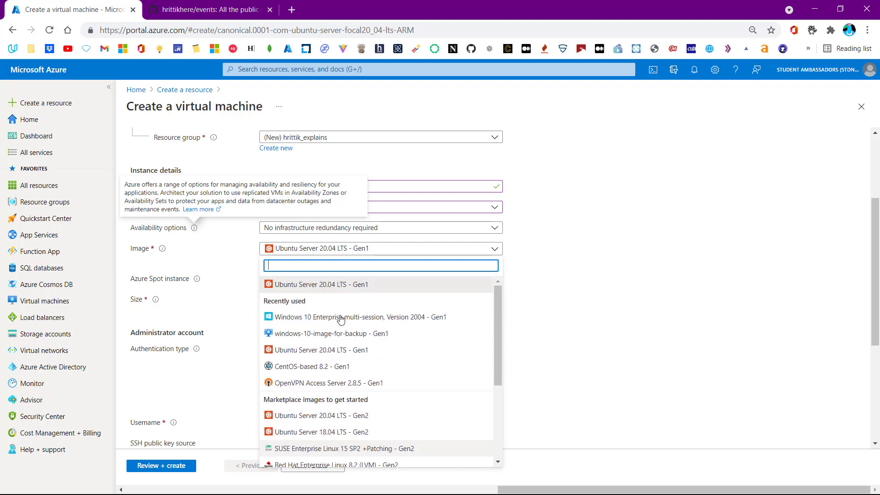
click(373, 286)
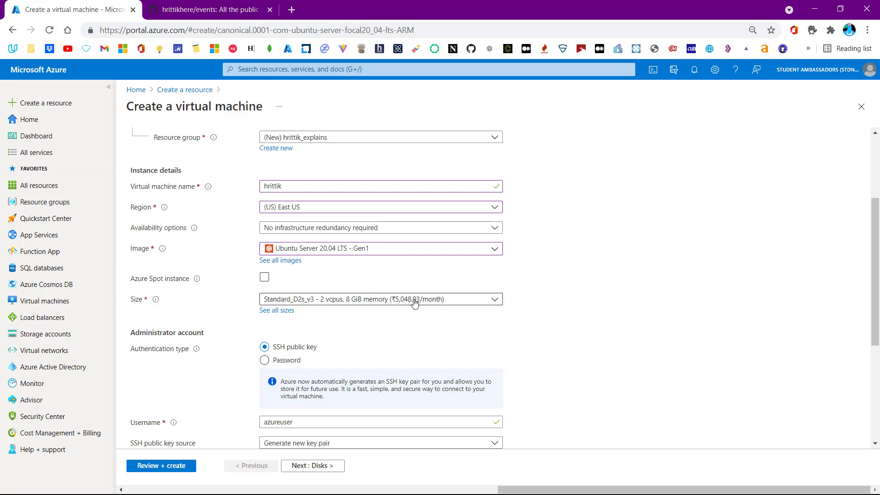
Browse the full list of VM sizes and set the virtual machine's size to B2s
click(274, 311)
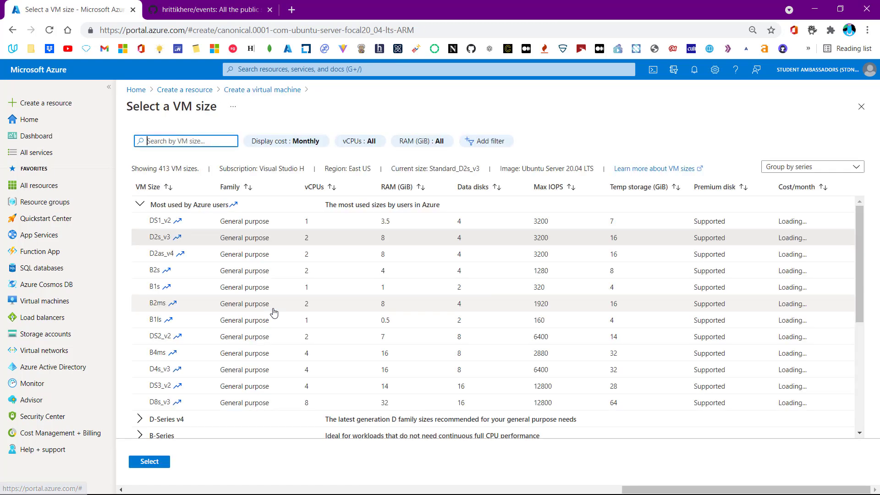
scroll(366, 362, down, 3)
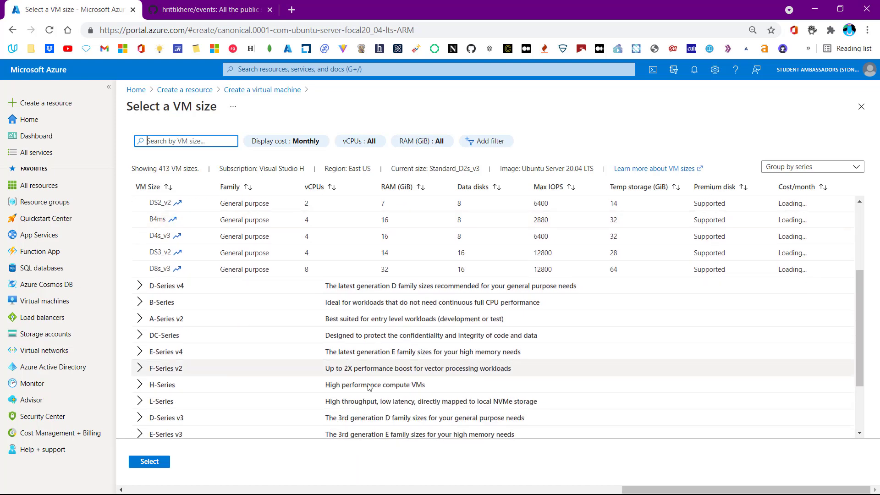
scroll(358, 390, down, 2)
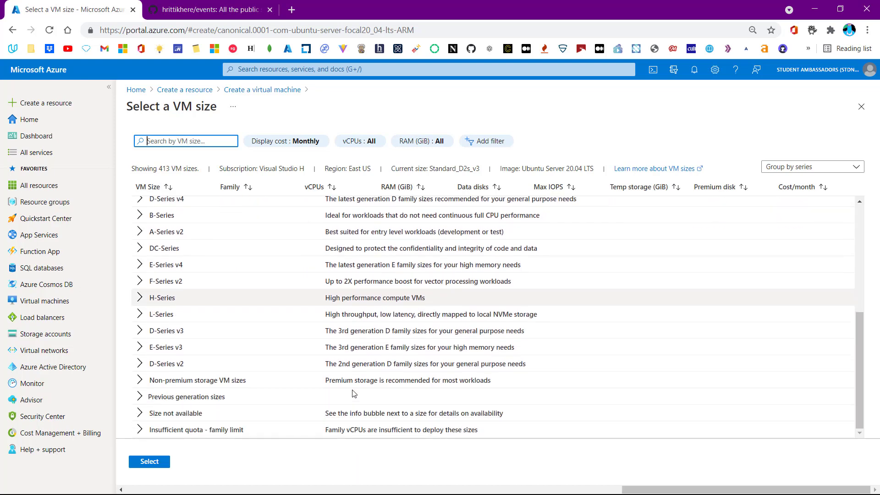
scroll(354, 393, up, 2)
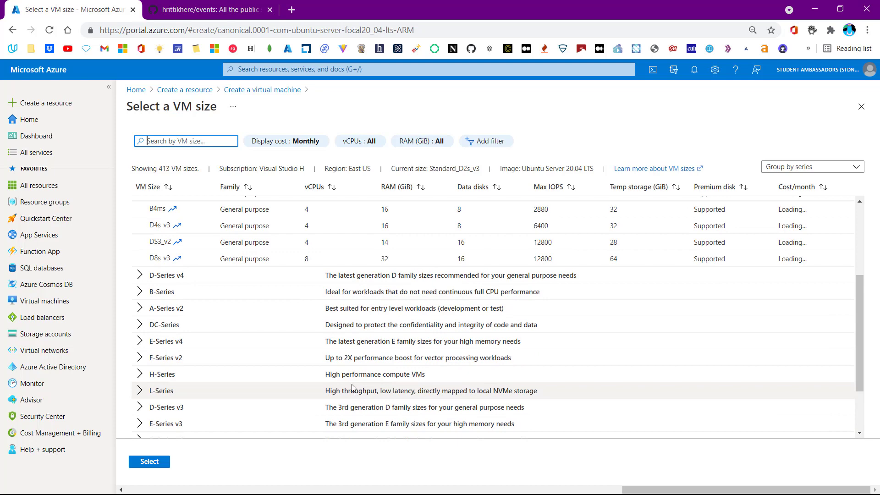
scroll(349, 330, up, 3)
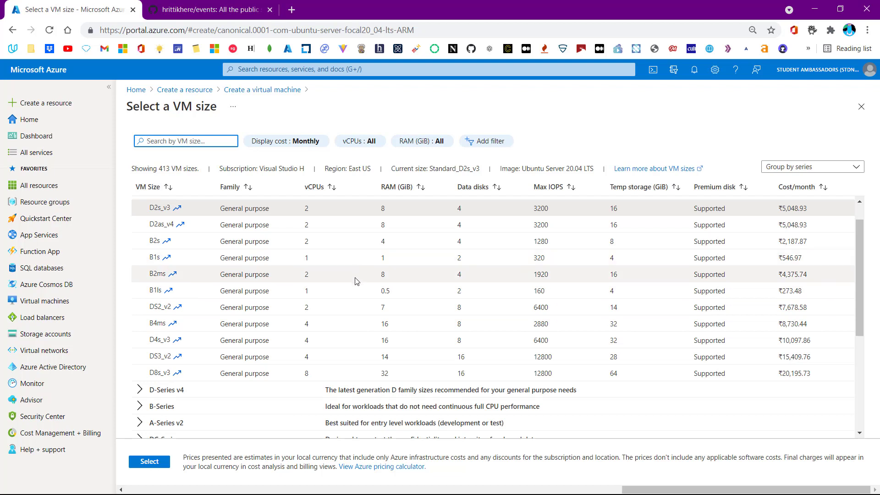
click(319, 248)
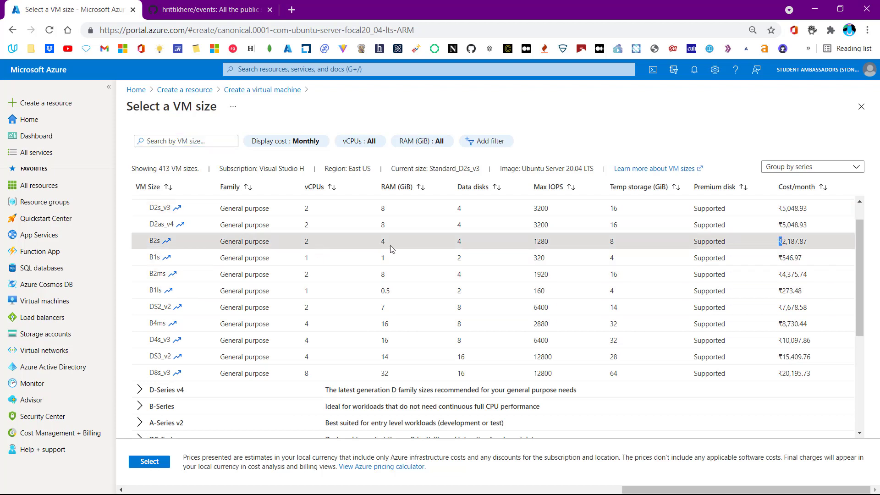
click(152, 463)
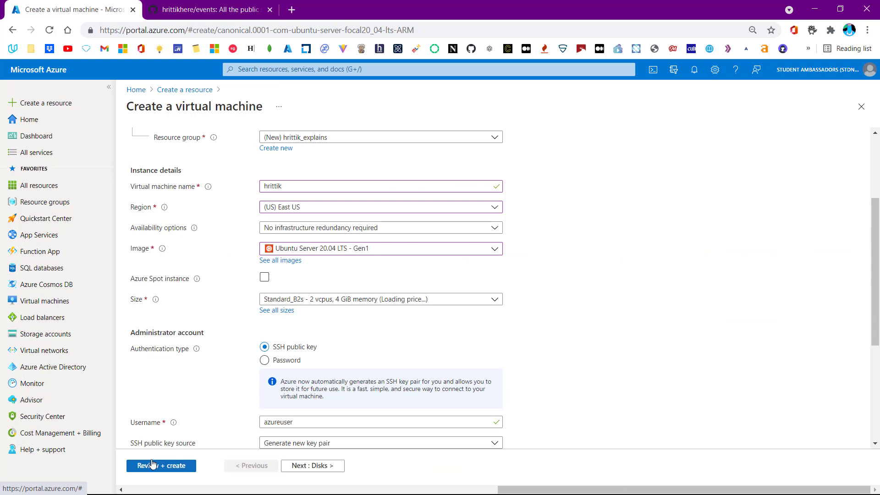
Set the administrator username to the owner's first name and keep Generate new key pair as the SSH public key source
scroll(312, 327, down, 3)
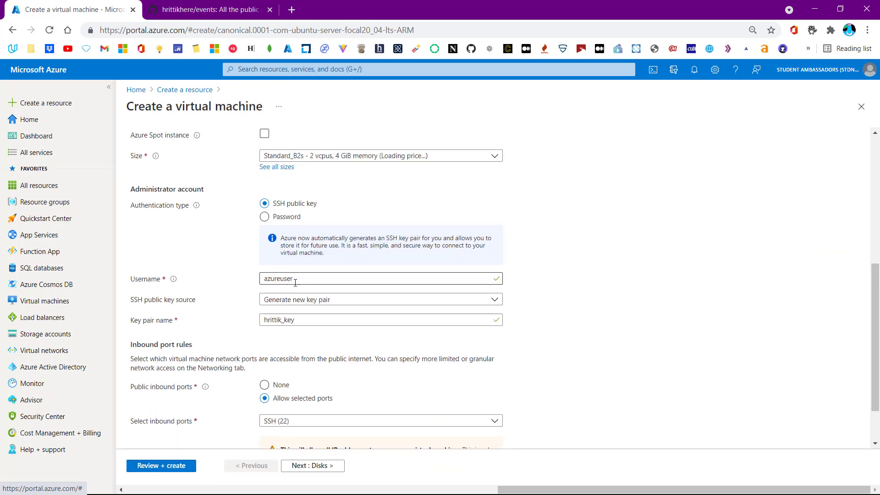
click(293, 278)
double_click(292, 278)
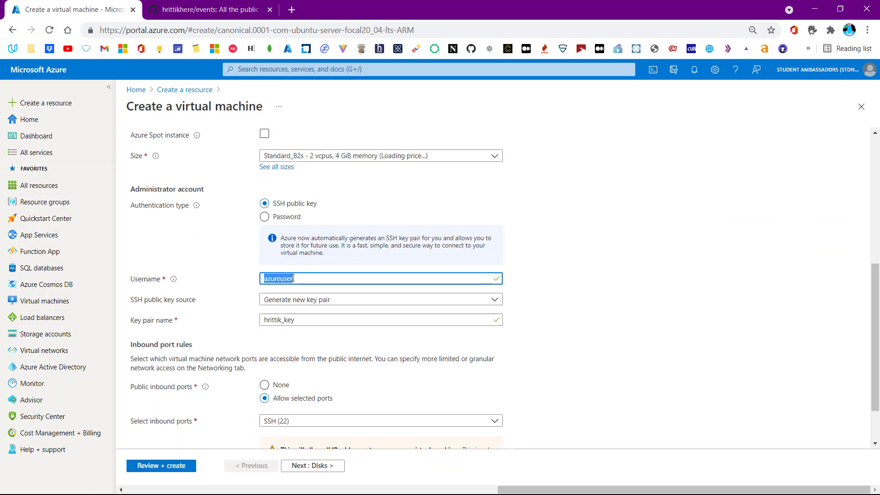
text(hri)
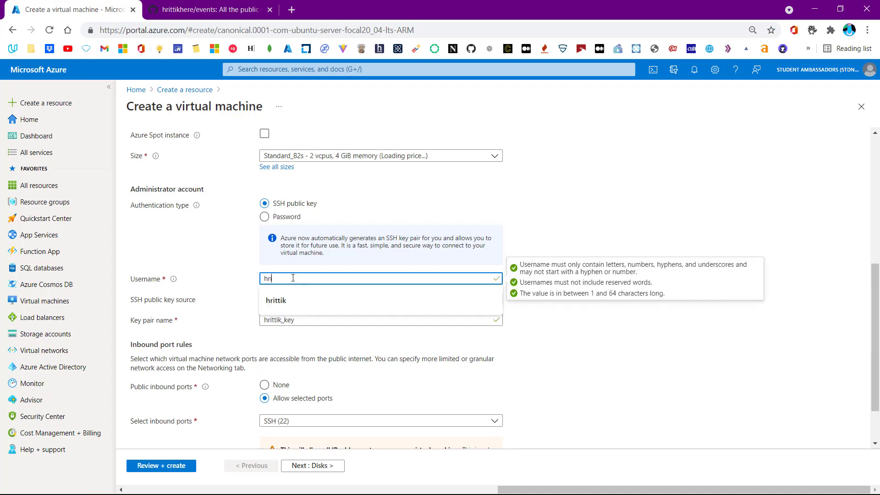
scroll(293, 278, up, 6)
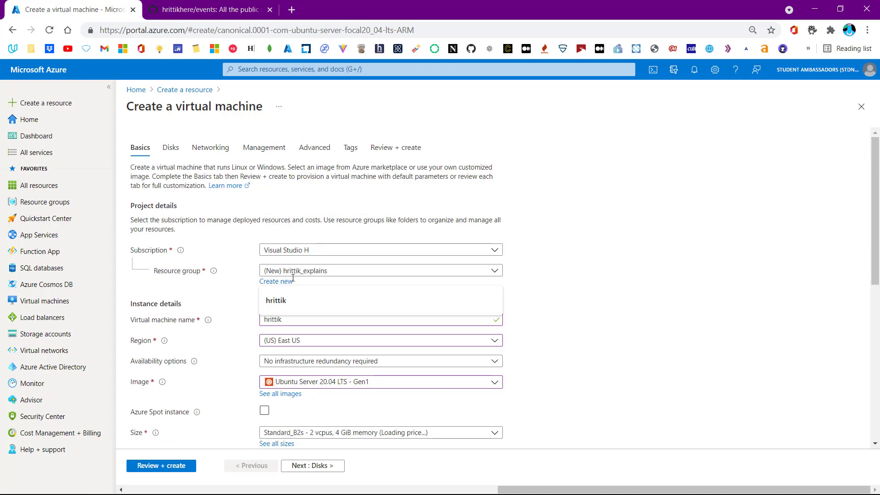
scroll(153, 300, down, 1)
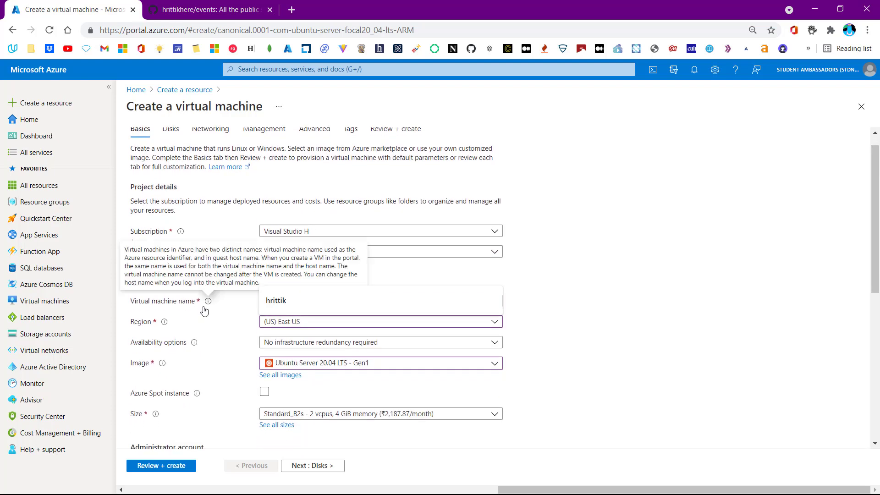
scroll(266, 300, down, 7)
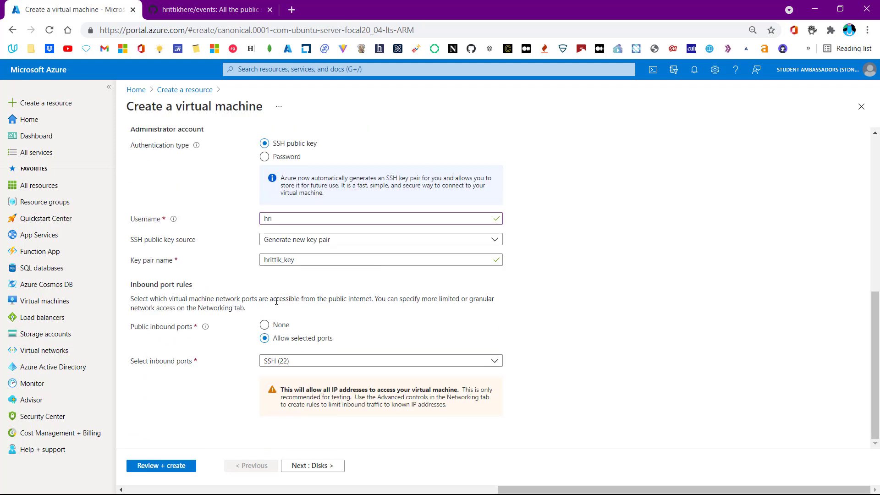
click(327, 220)
text(ttik)
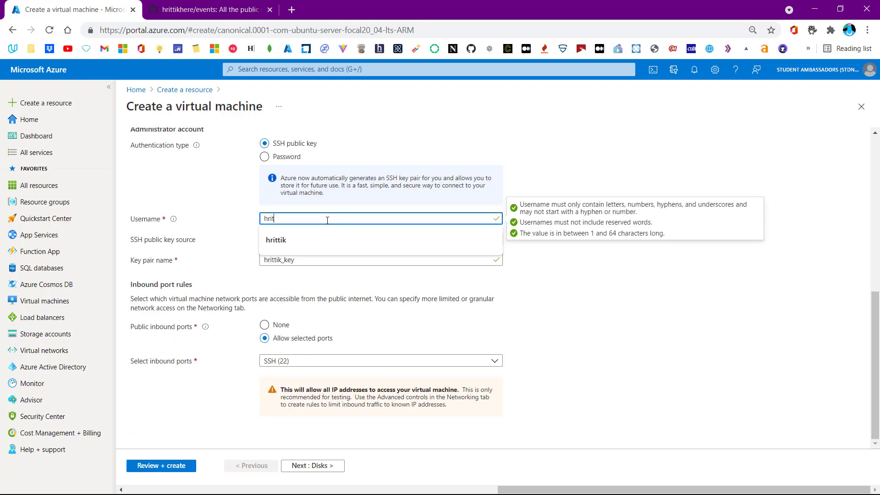
click(166, 248)
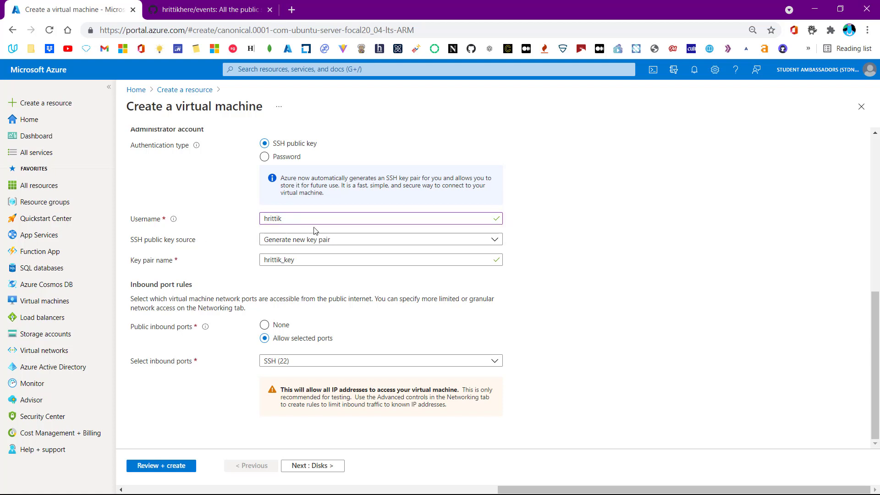
click(318, 245)
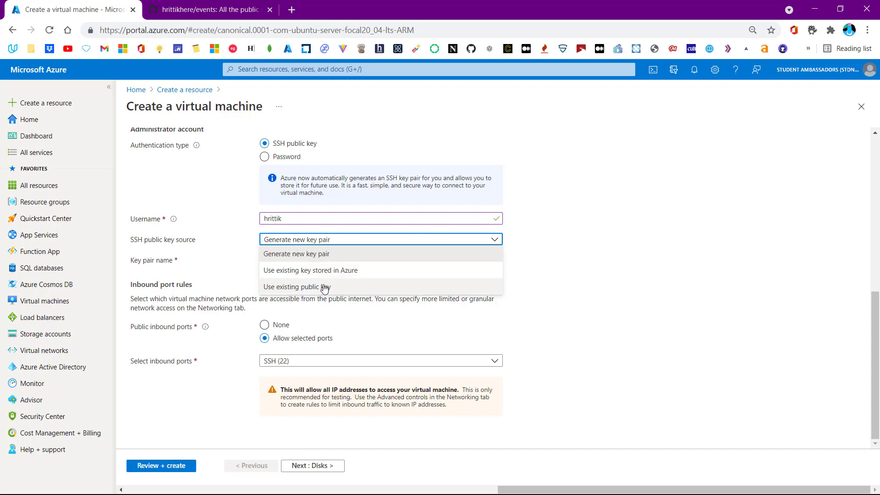
click(318, 253)
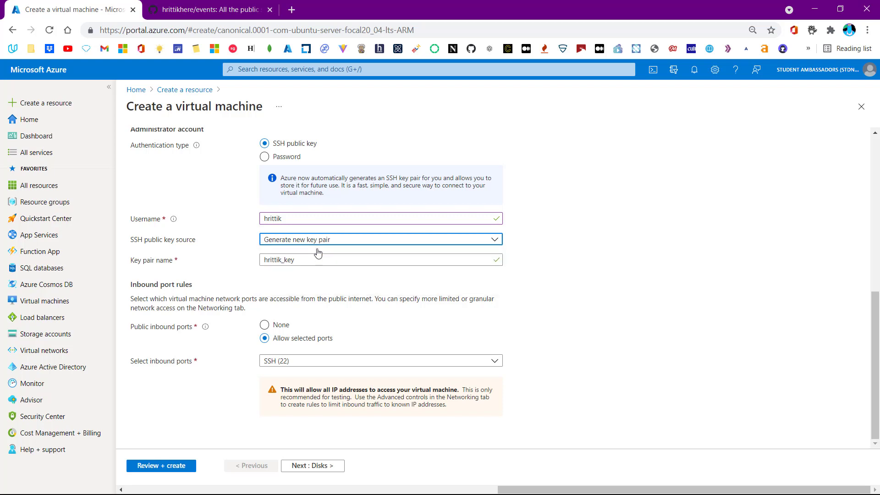
Check the disk options and the configuration summary, and create the virtual machine while downloading its private key
scroll(181, 381, up, 10)
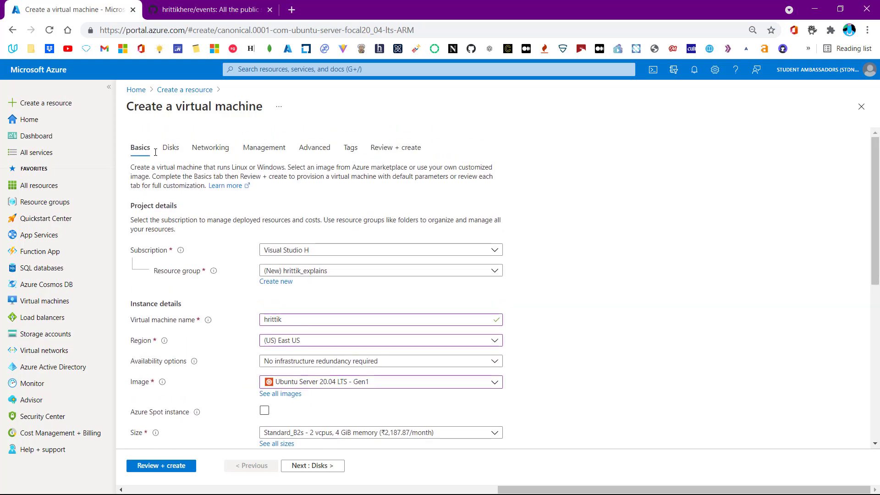
click(165, 150)
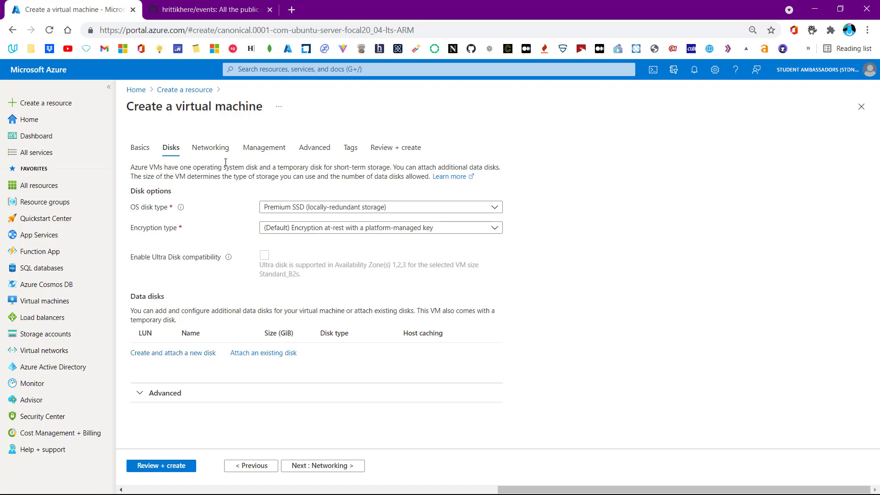
click(151, 466)
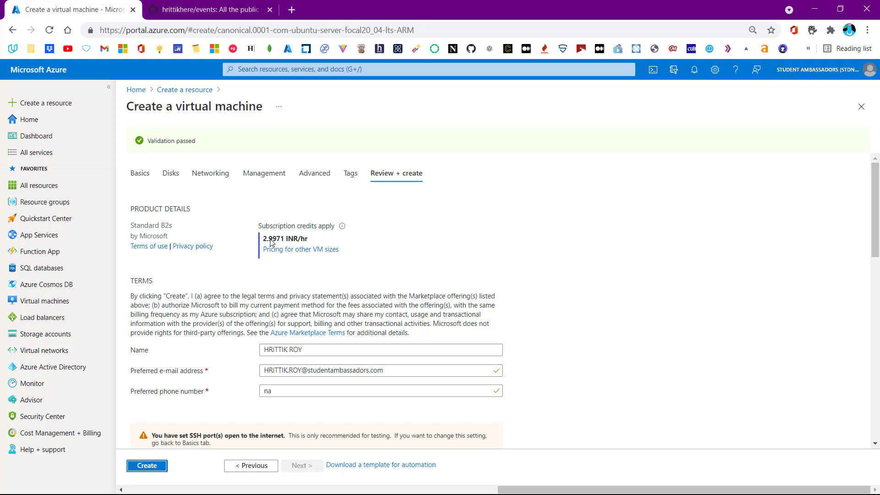
drag(263, 238, 293, 242)
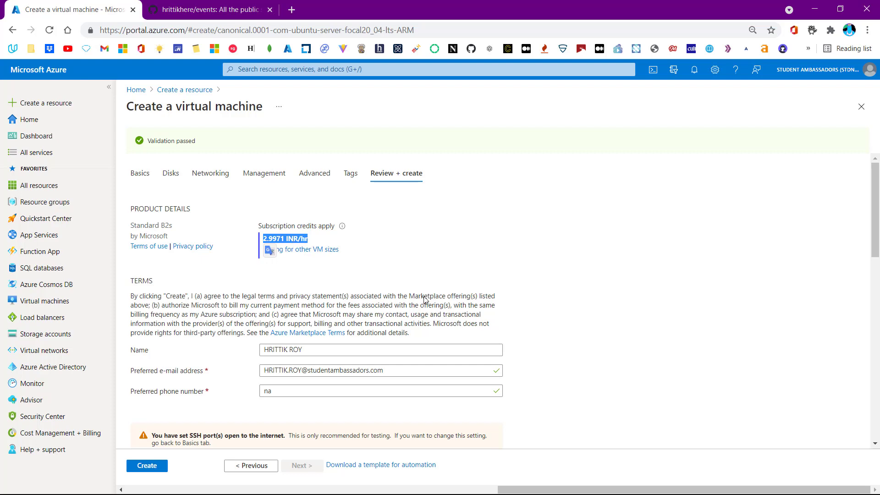
scroll(424, 298, down, 6)
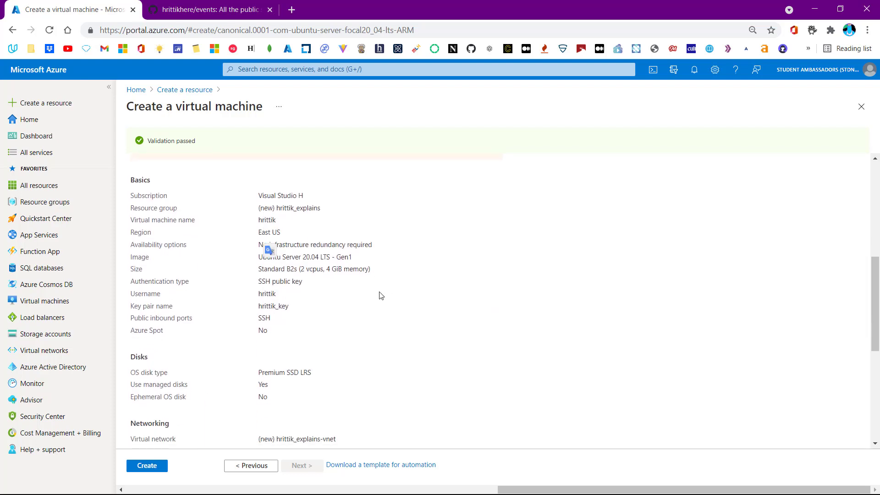
scroll(379, 296, down, 6)
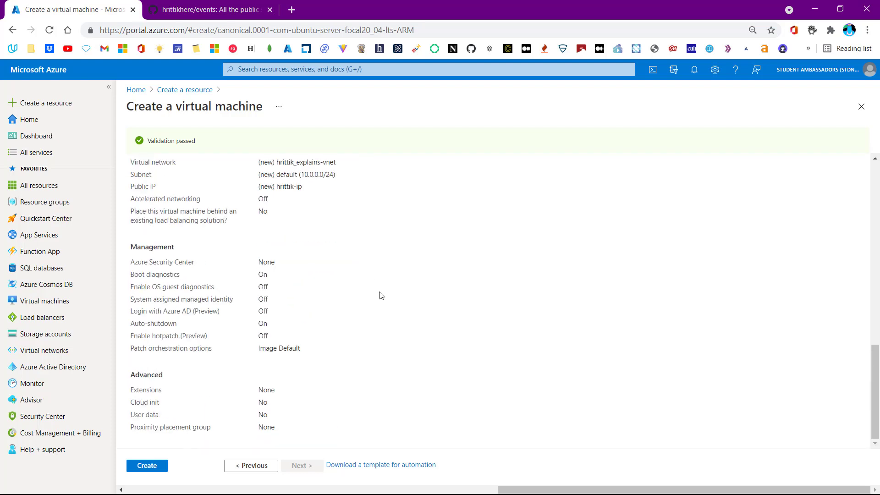
click(154, 467)
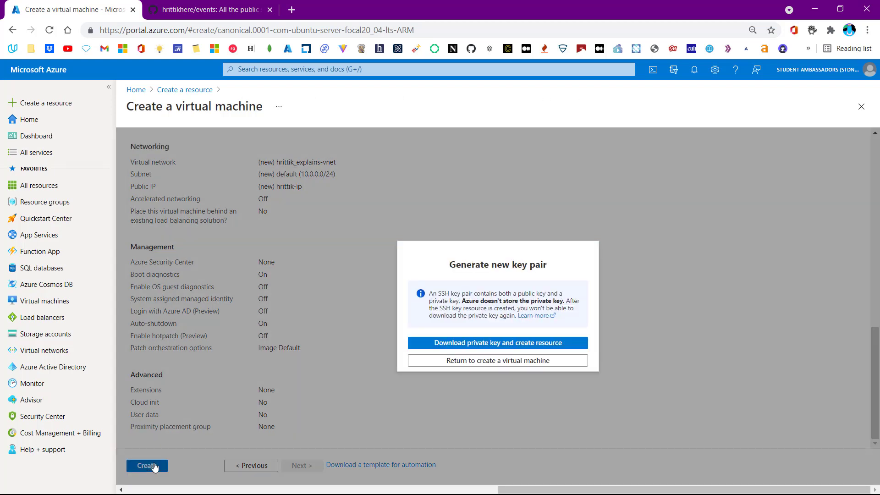
click(443, 341)
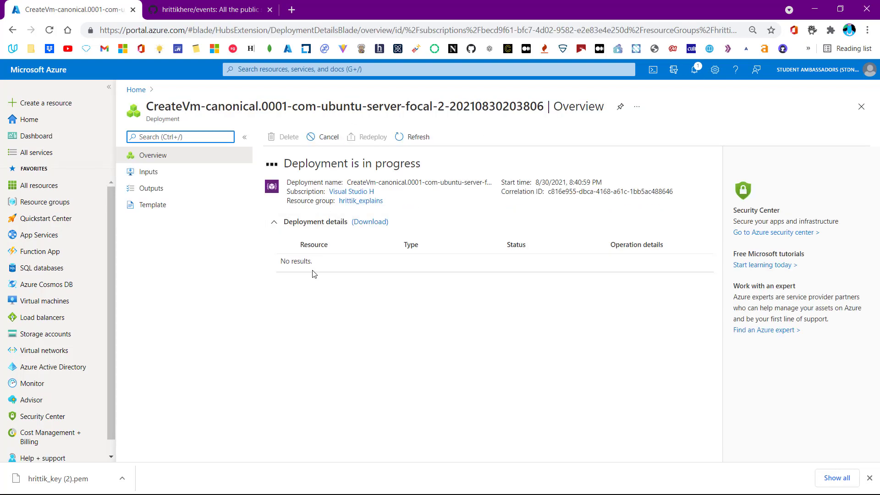
Follow the deployment's progress until it finishes and open the deployed virtual machine's overview
click(312, 230)
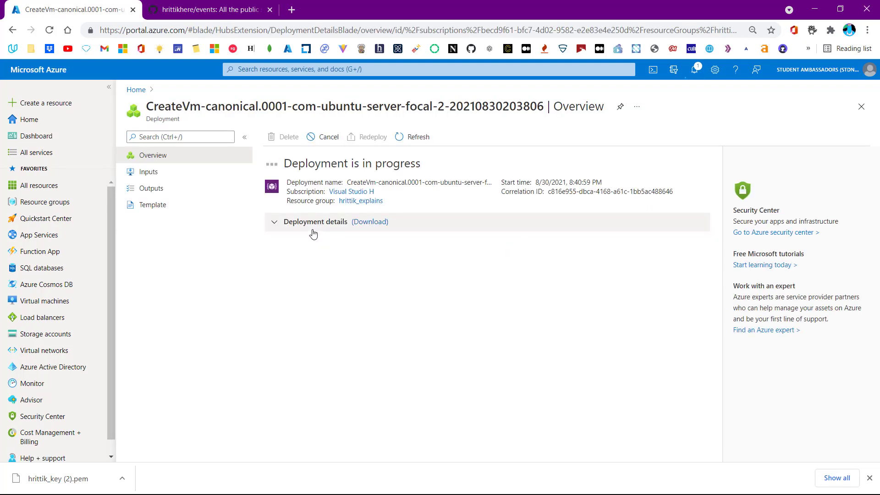
click(312, 230)
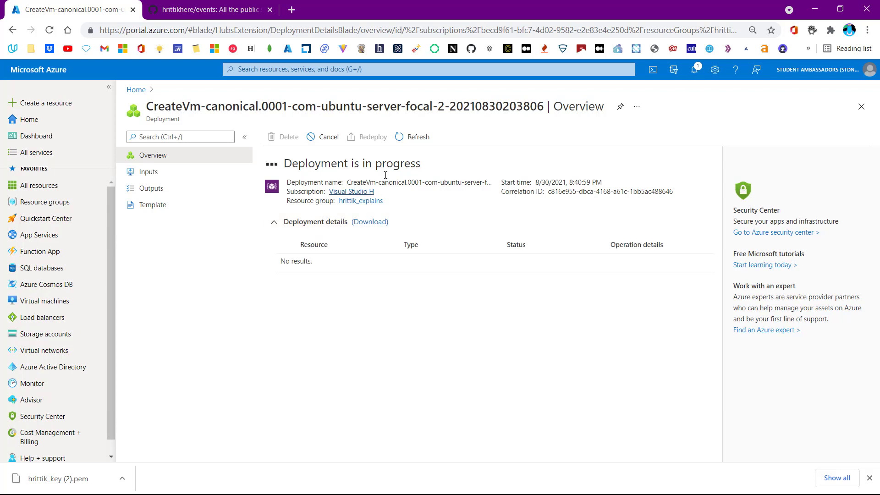
click(415, 134)
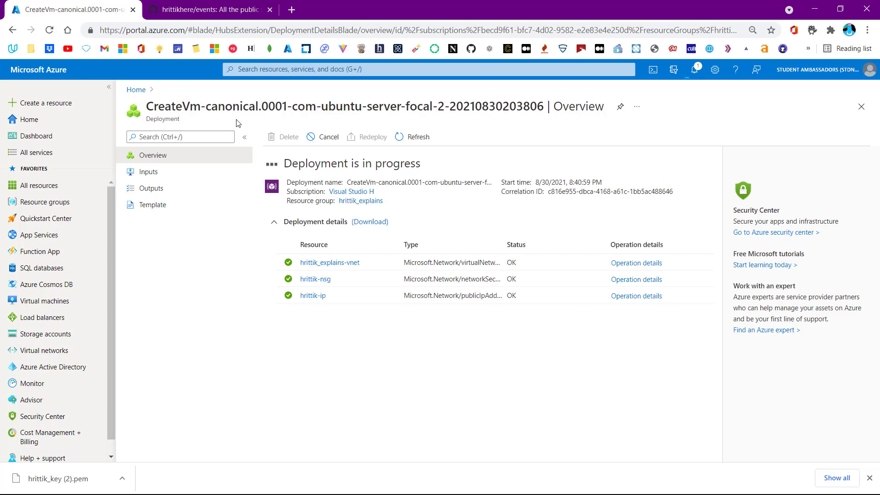
click(136, 90)
click(693, 72)
click(656, 150)
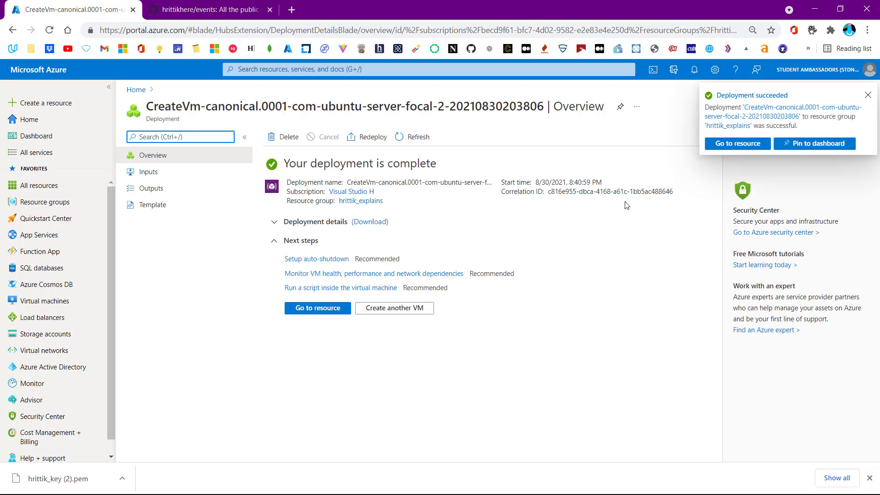
click(712, 147)
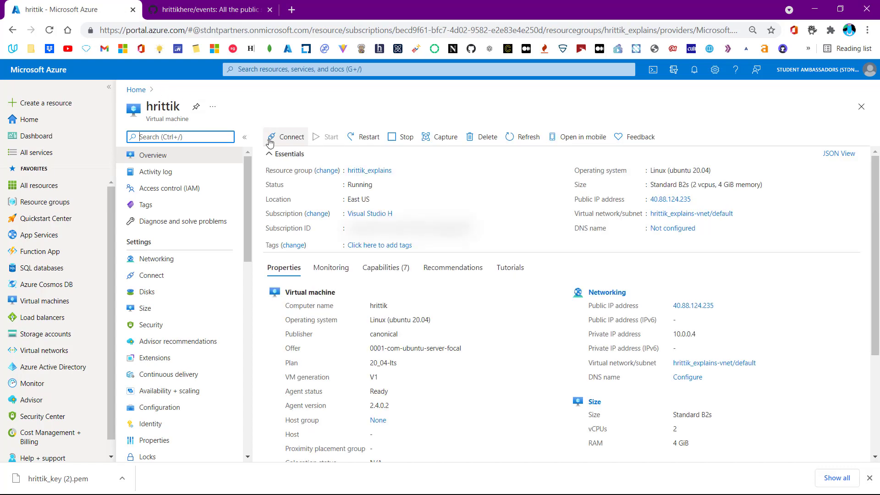
Examine the resources in the virtual machine's resource group and their connections in the Resource visualizer, and return to the virtual machine
click(366, 170)
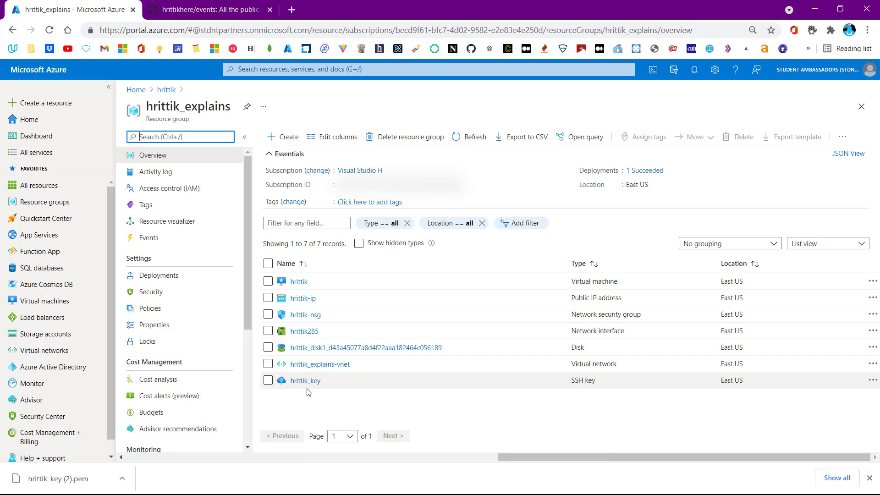
click(210, 229)
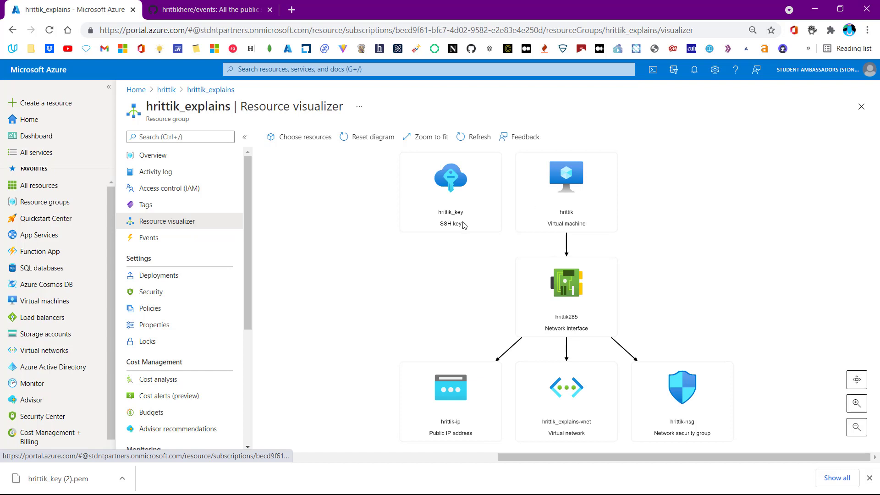
scroll(488, 283, down, 2)
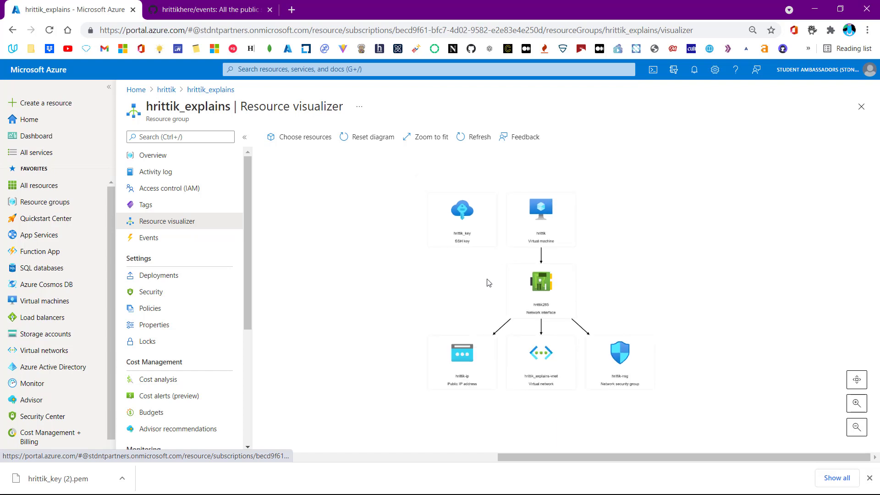
scroll(488, 283, down, 5)
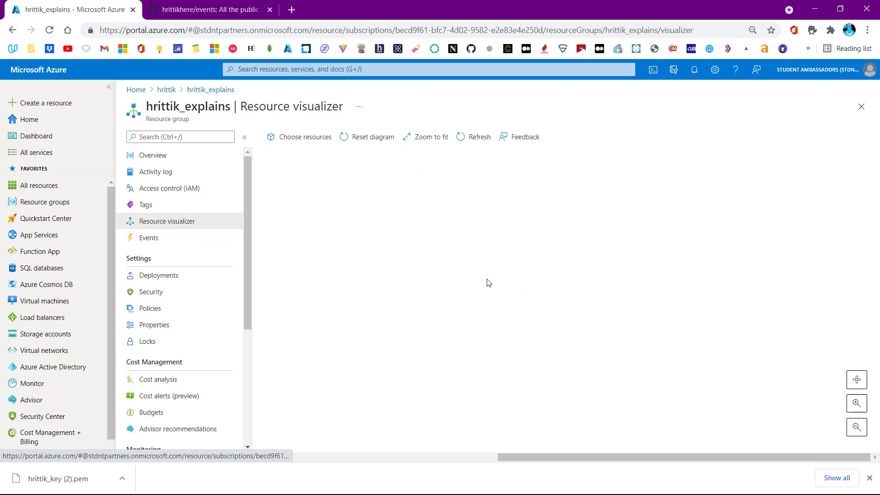
click(855, 380)
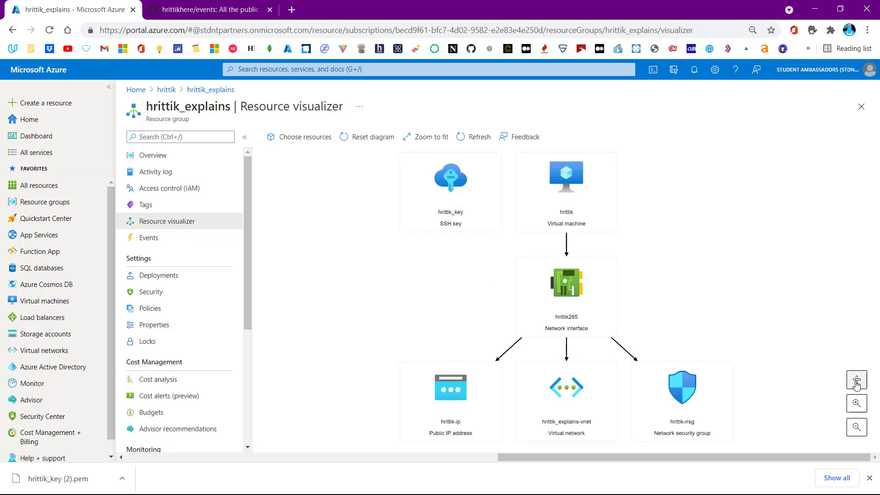
click(207, 157)
click(172, 91)
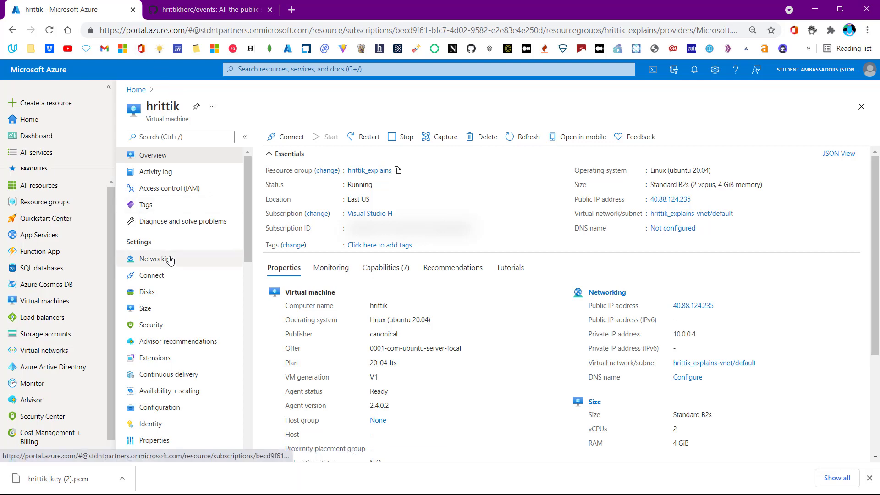
Run the command cat /etc/*release* on the virtual machine with RunShellScript and read through its output
scroll(170, 260, down, 5)
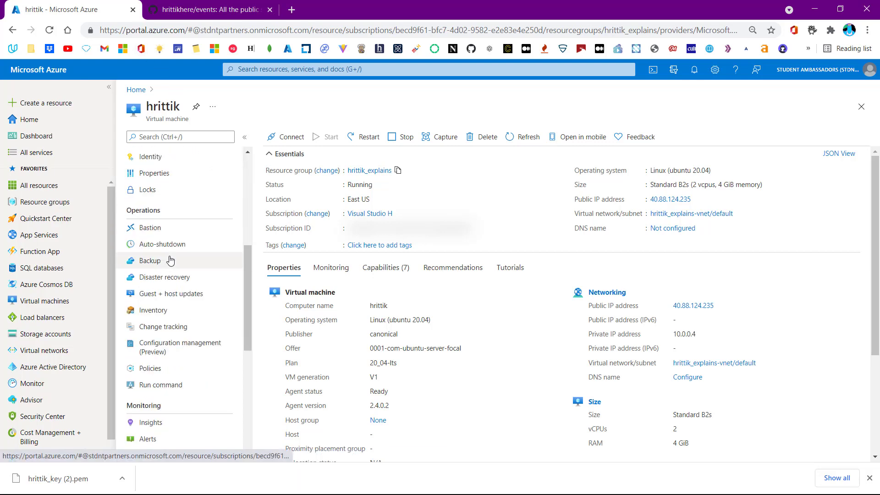
click(172, 388)
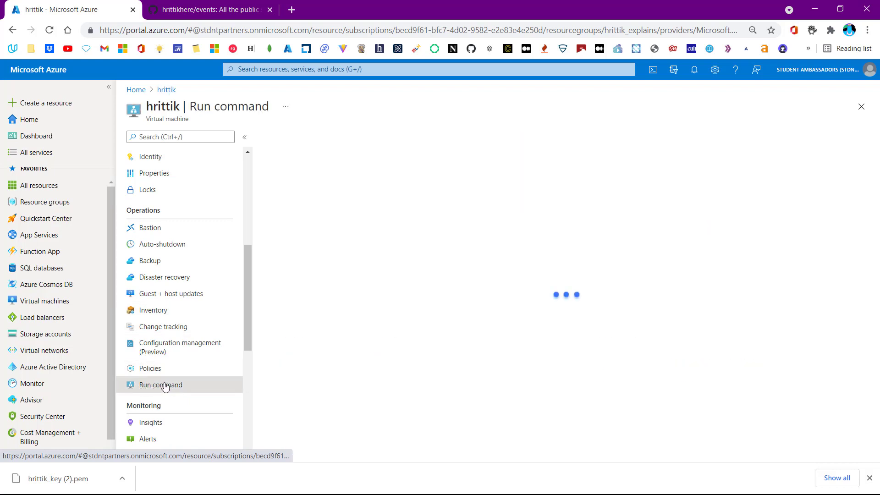
click(319, 214)
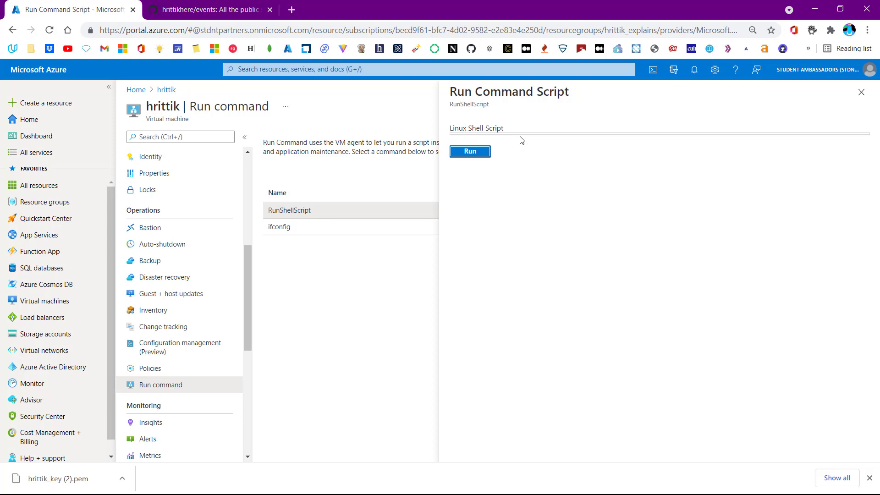
text(cat)
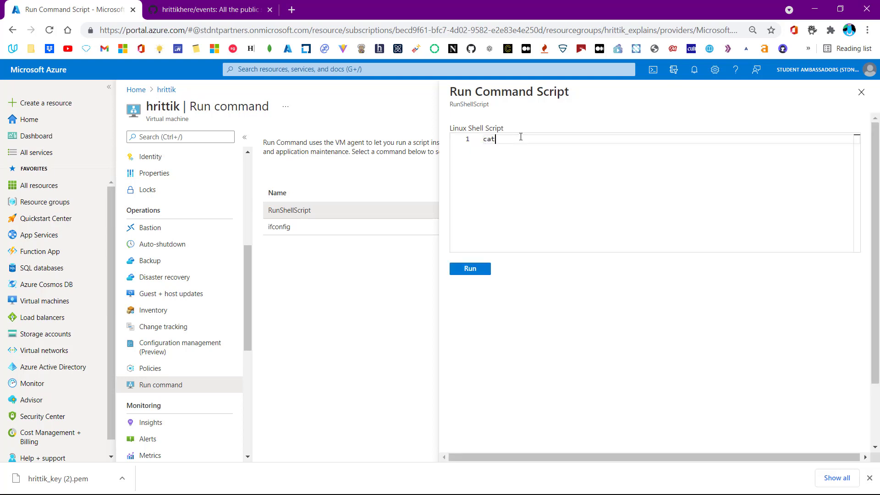
text( /etc/*relea*)
key(Left)
text(release)
key(Return)
key(BackSpace)
click(480, 268)
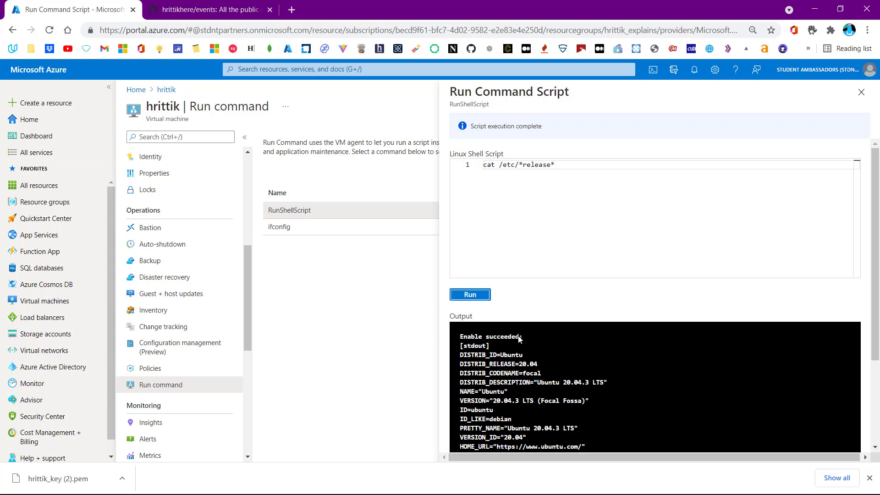
scroll(519, 338, down, 3)
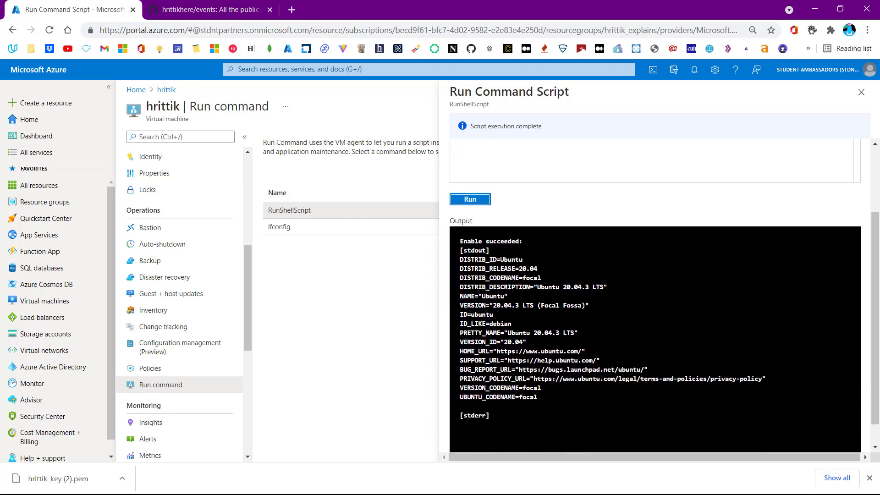
scroll(519, 338, up, 3)
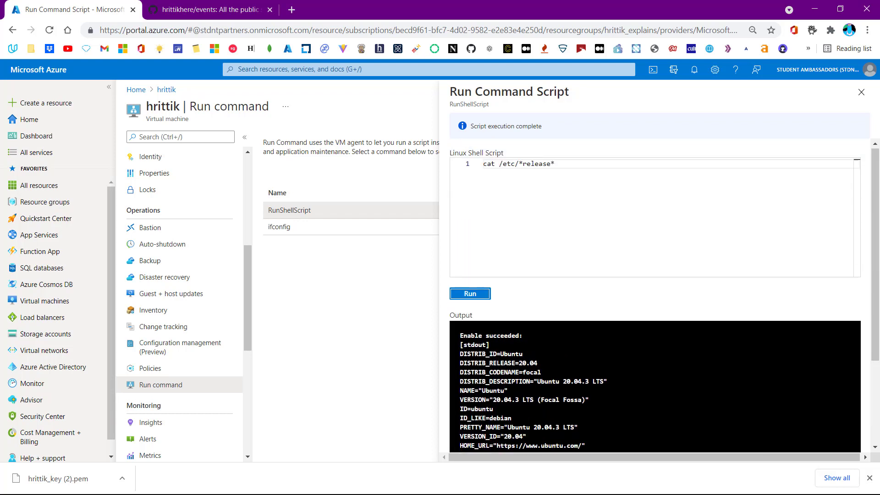